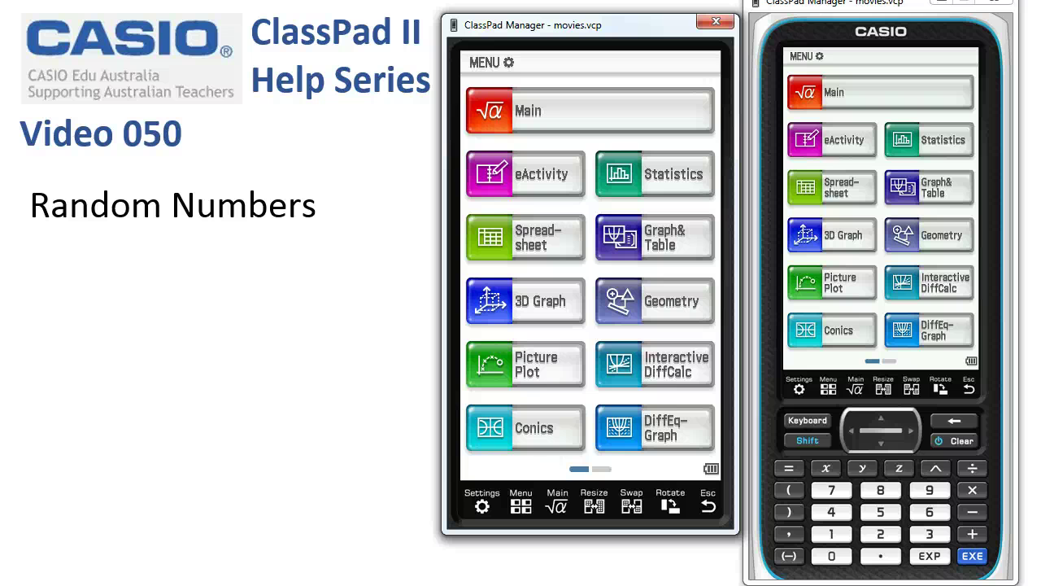
# - Open the Main app with an empty work area and the Math1 soft keyboard showing
pyautogui.click(559, 118)
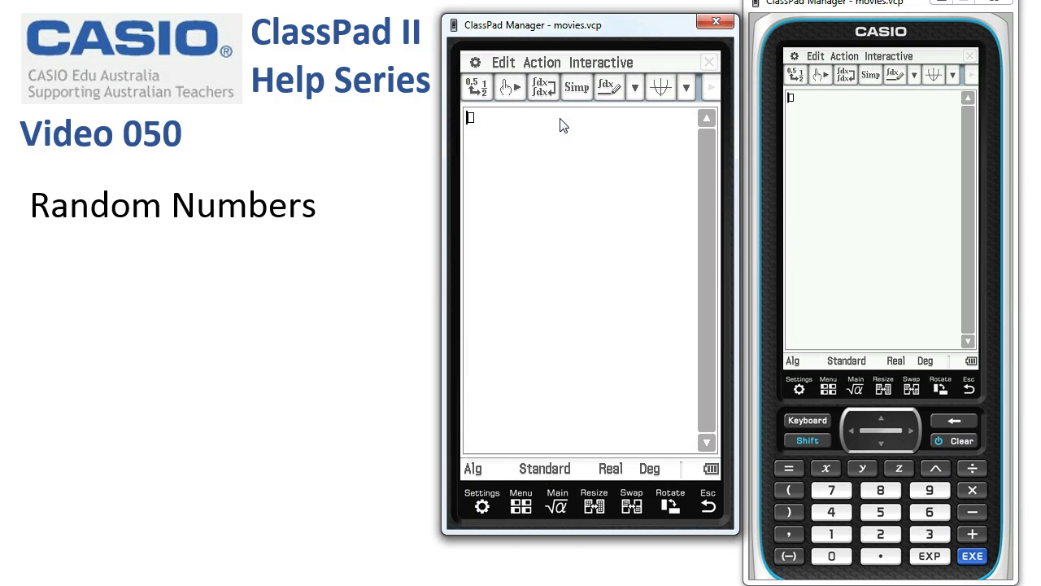
pyautogui.click(804, 423)
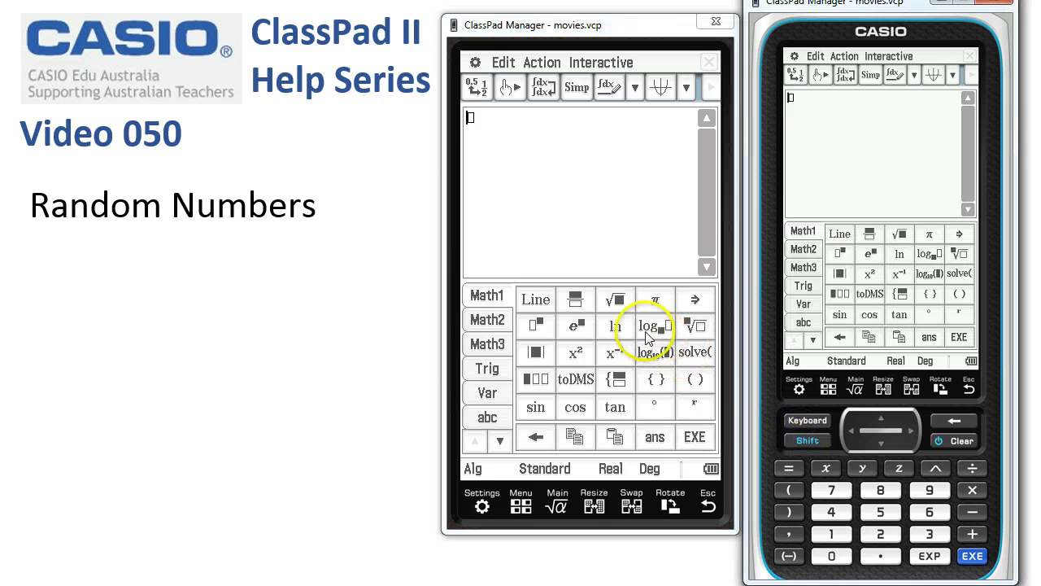
# - Insert rand( from the Catalog's R commands onto the entry line
pyautogui.click(498, 442)
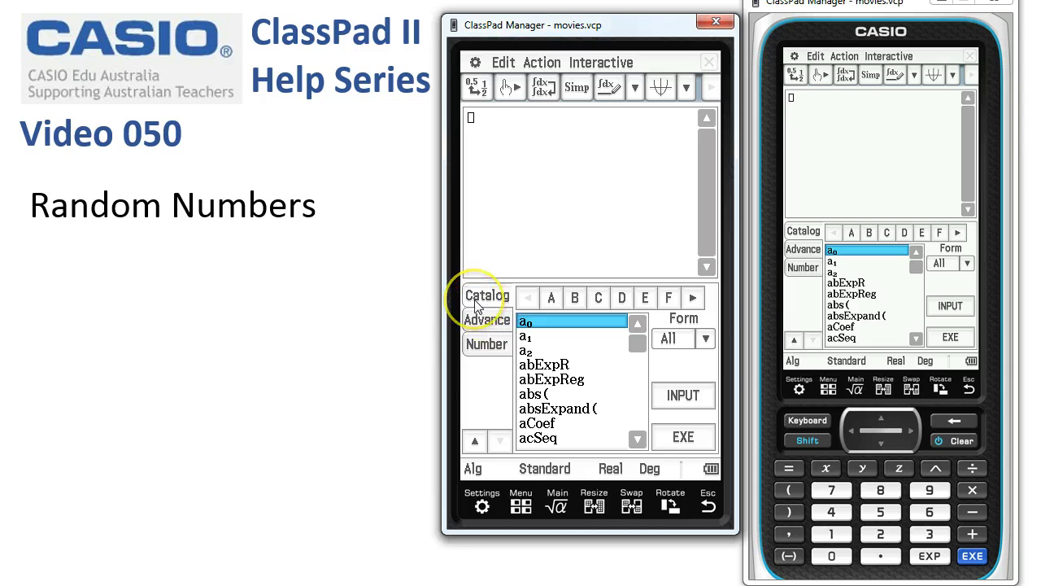
pyautogui.click(693, 298)
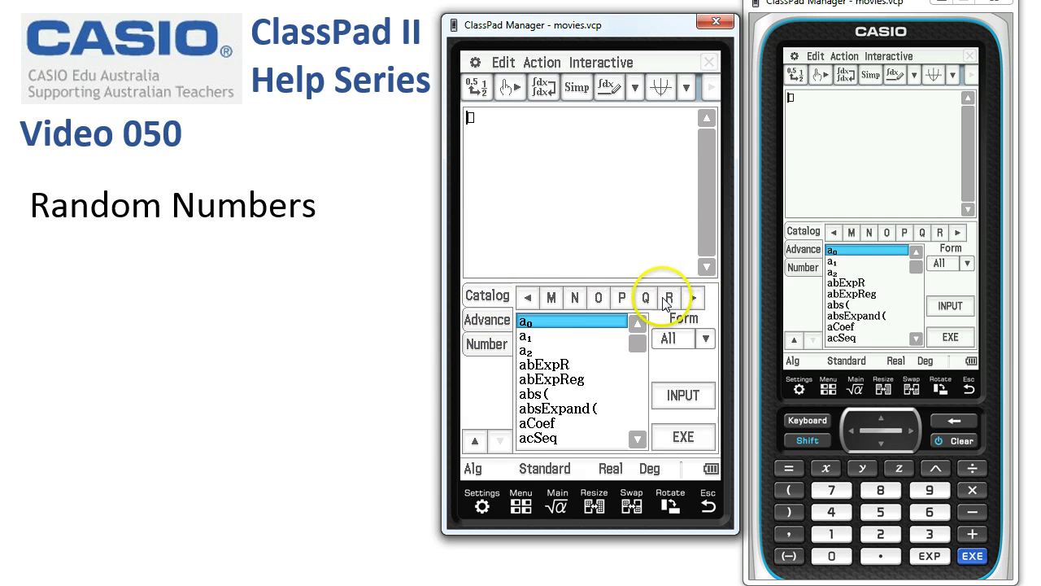
pyautogui.click(668, 298)
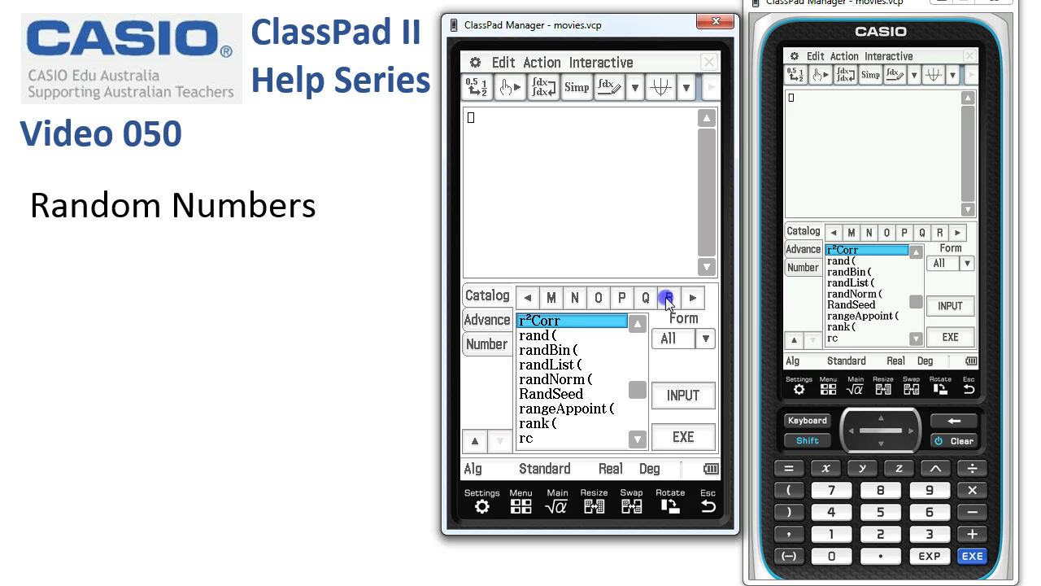
pyautogui.click(545, 335)
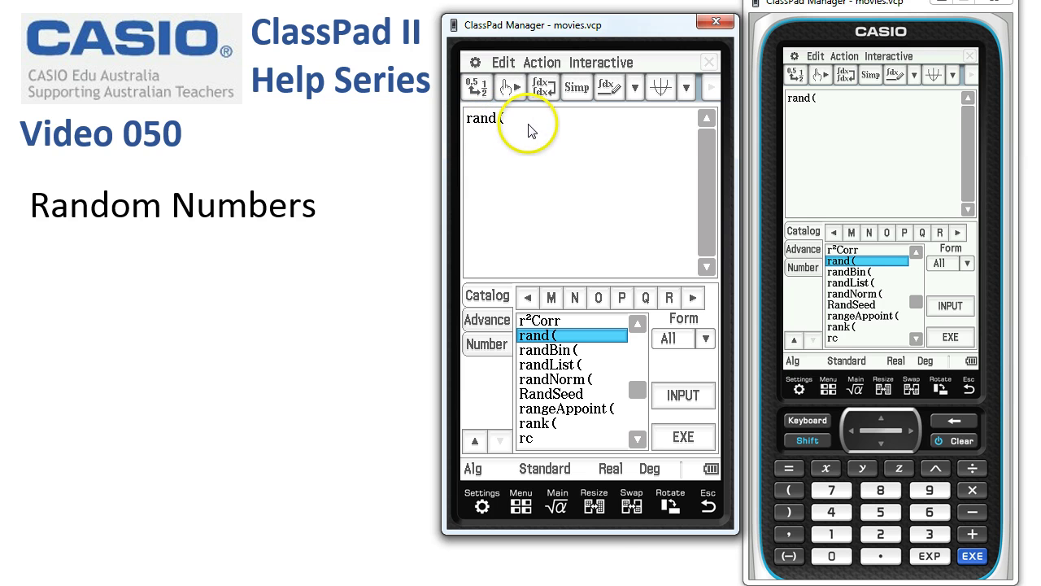
# - Switch to Decimal and run rand( four times, from 0.8690279302 to 0.9916638724
pyautogui.click(682, 437)
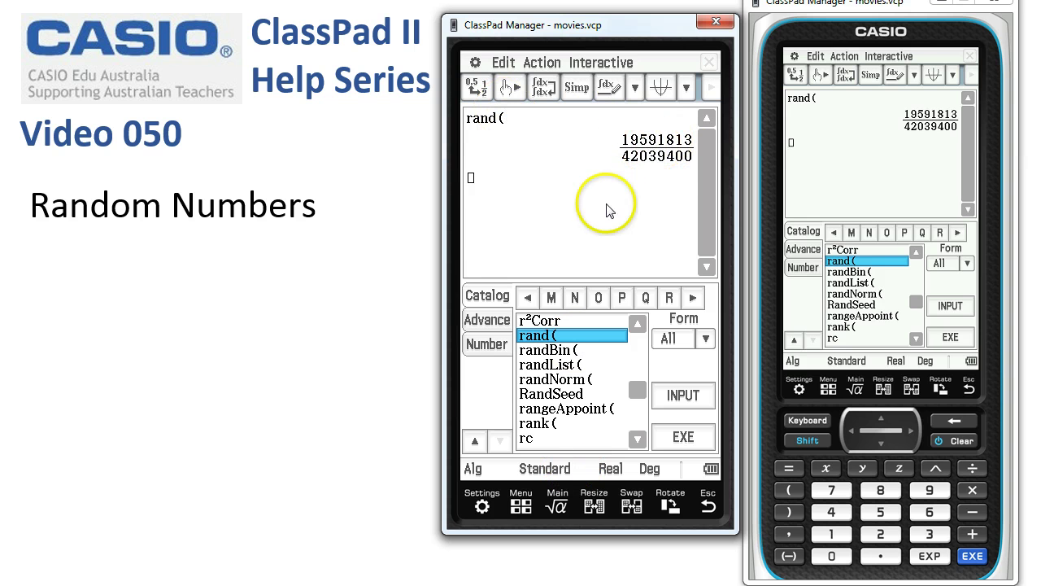
pyautogui.click(555, 471)
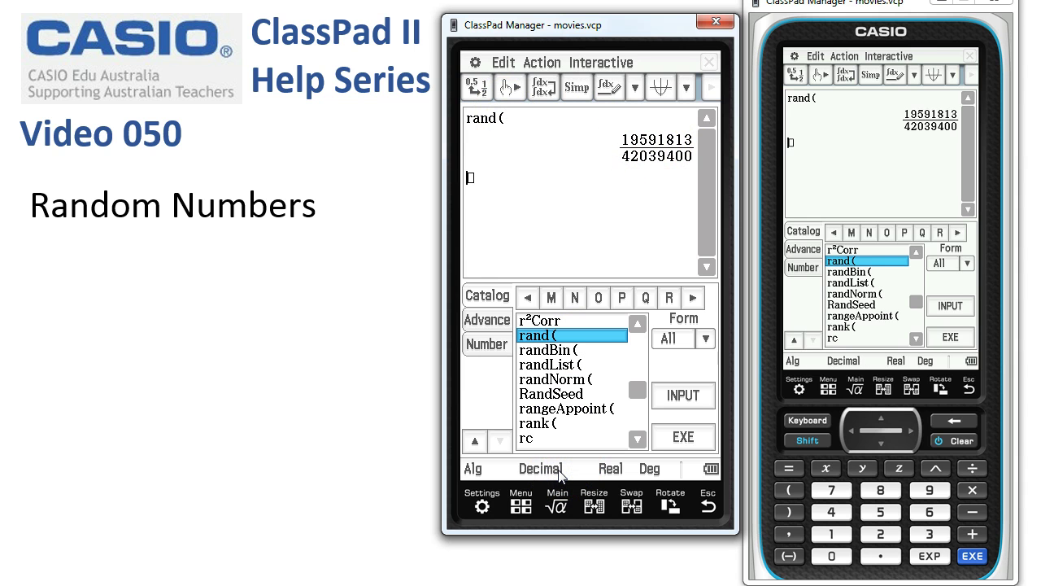
pyautogui.click(504, 117)
pyautogui.click(672, 435)
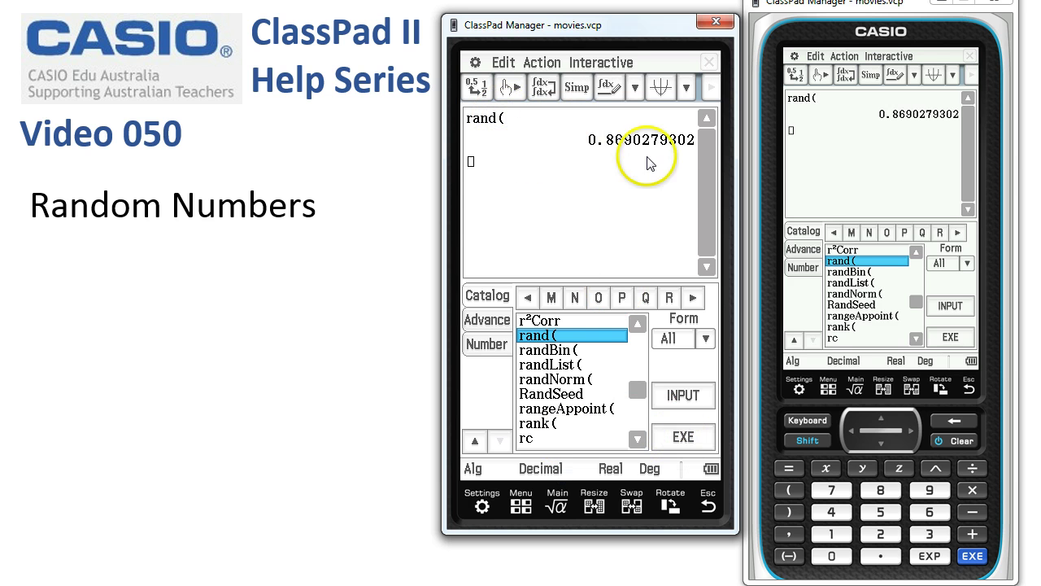
pyautogui.click(684, 438)
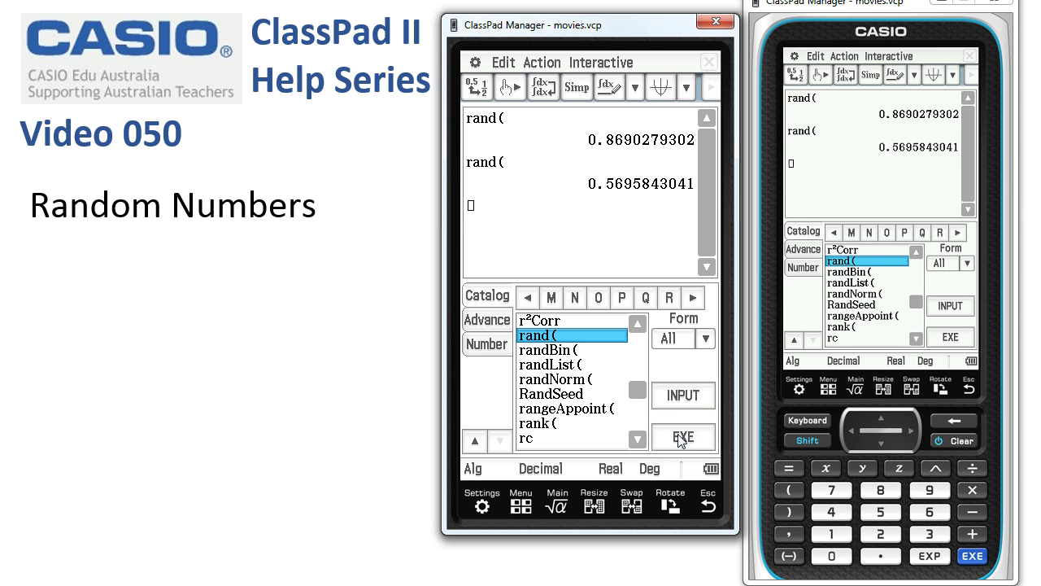
pyautogui.click(682, 438)
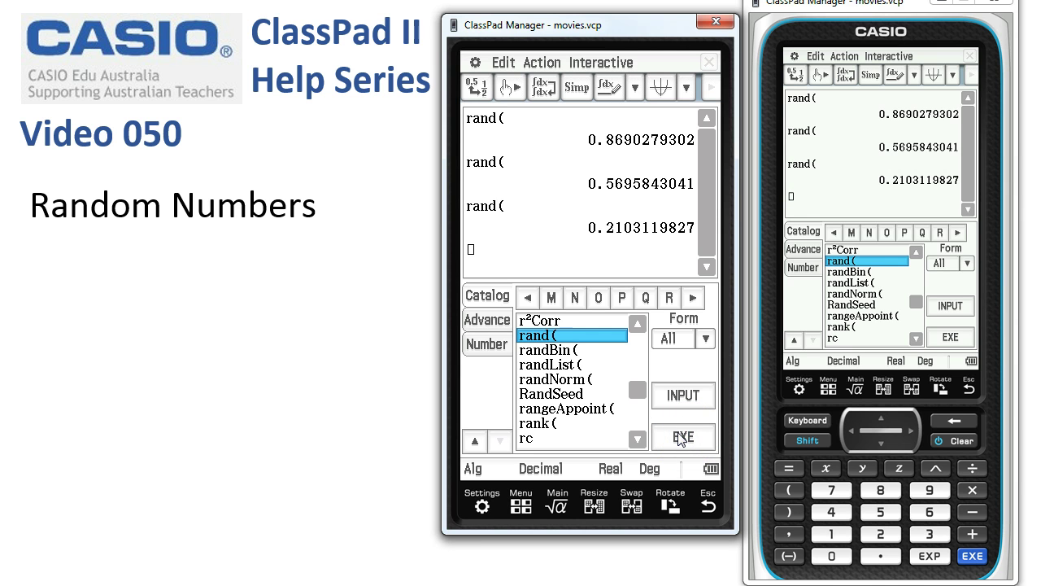
pyautogui.click(682, 438)
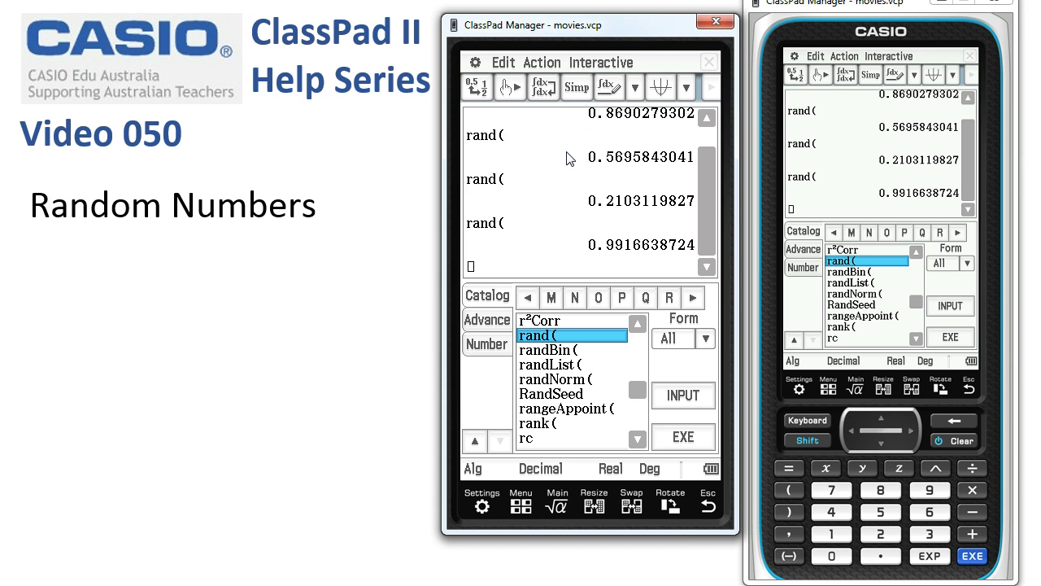
# - Edit the entry to rand(1,6 and roll four times, giving 2, 1, 5 and 6
pyautogui.click(508, 224)
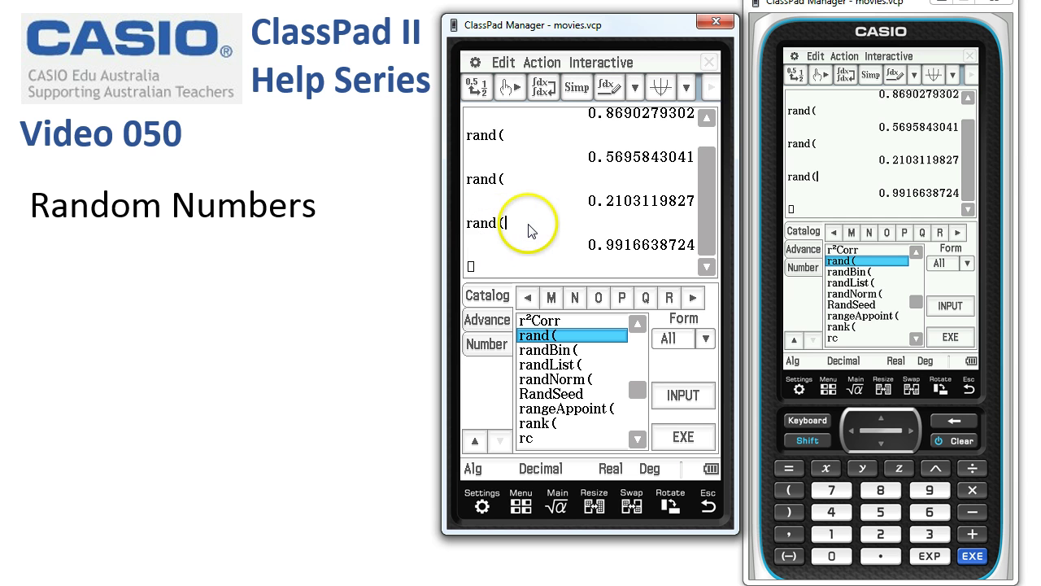
pyautogui.click(832, 536)
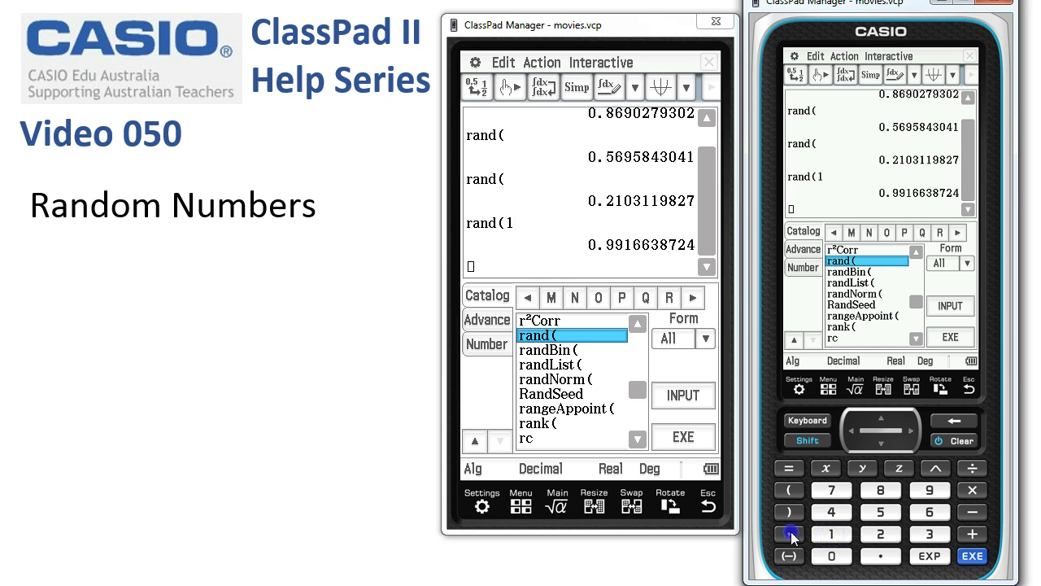
pyautogui.click(789, 533)
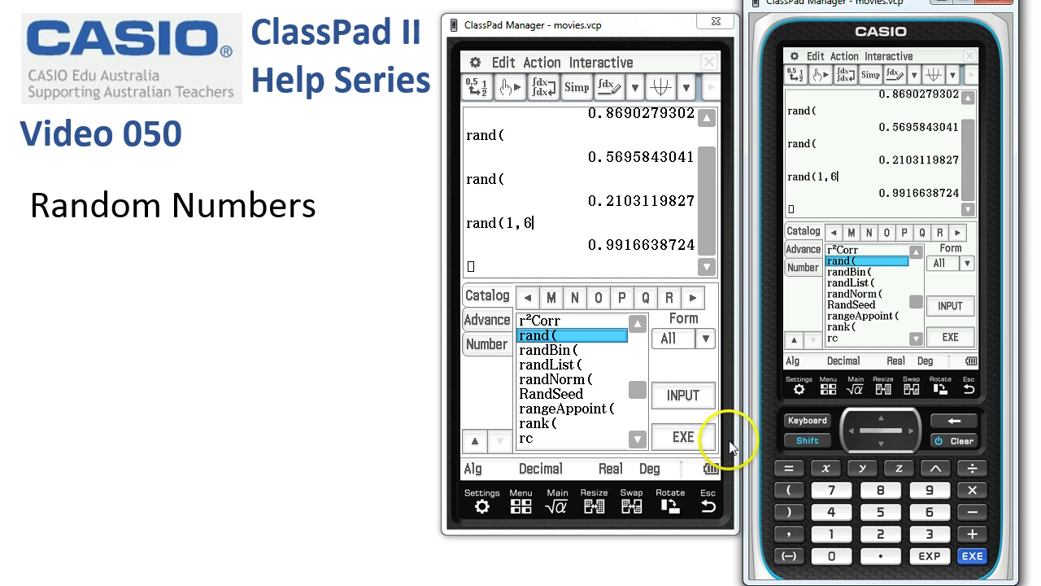
pyautogui.click(681, 437)
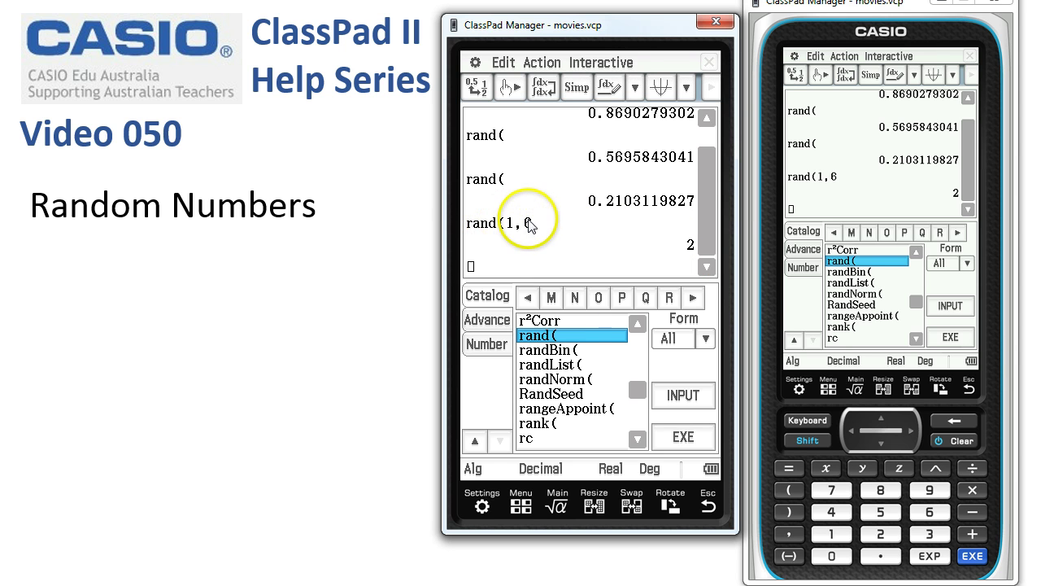
pyautogui.click(681, 437)
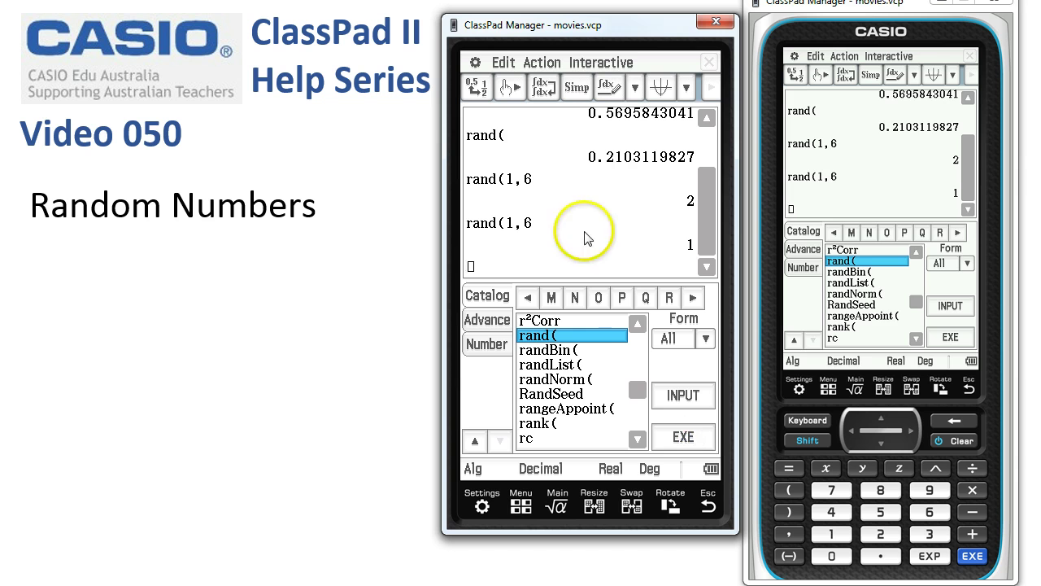
pyautogui.click(672, 442)
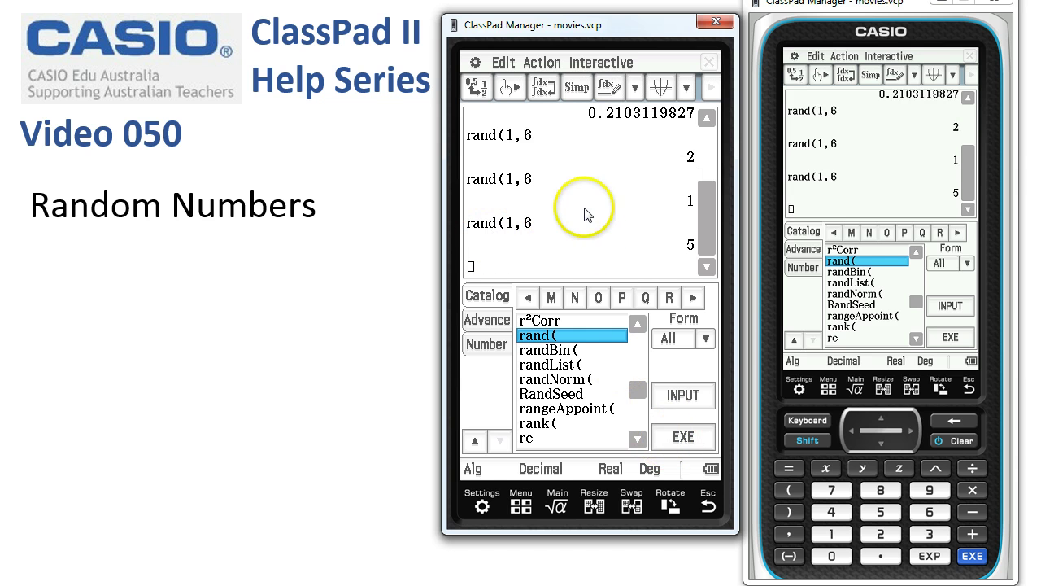
pyautogui.click(677, 439)
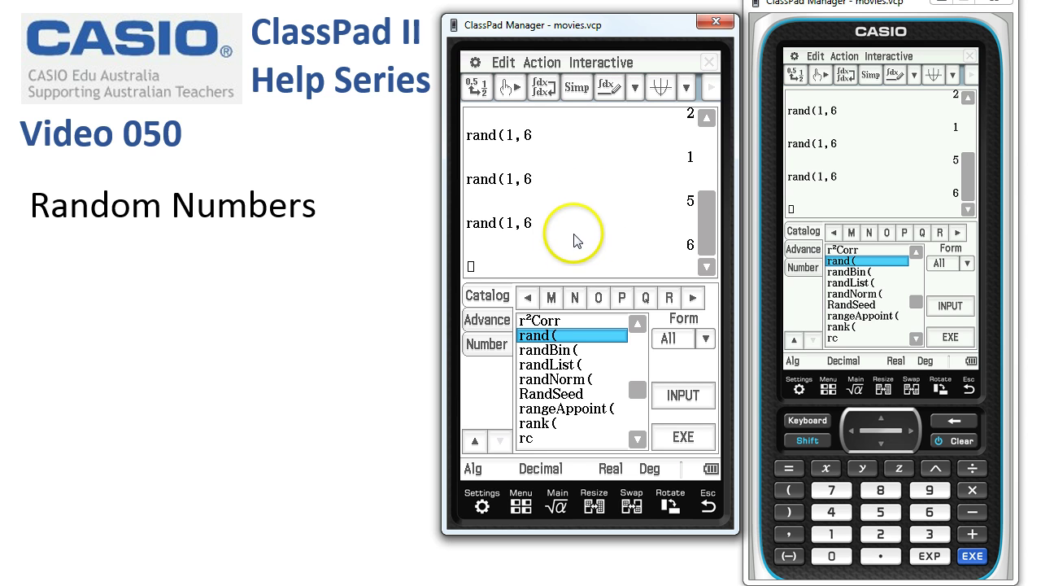
# - Evaluate randList(3 and scroll through the resulting list of three random decimals
pyautogui.click(557, 370)
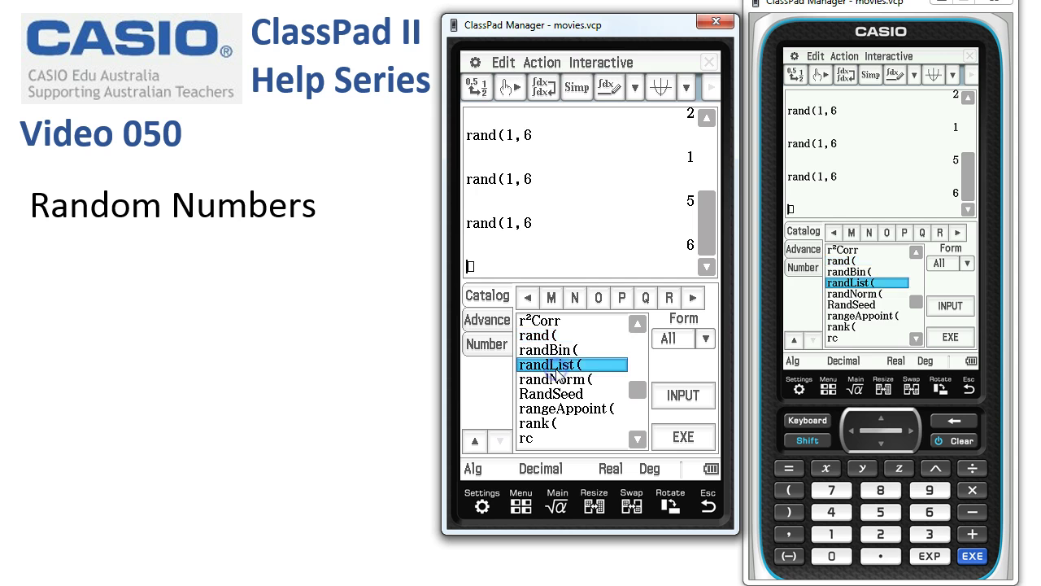
pyautogui.click(681, 397)
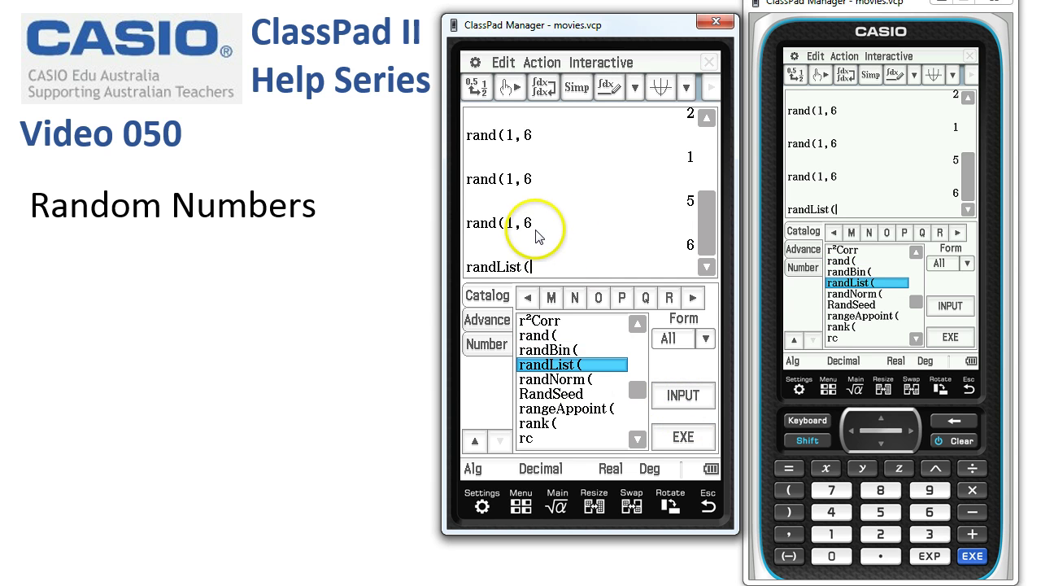
pyautogui.click(929, 533)
pyautogui.click(682, 439)
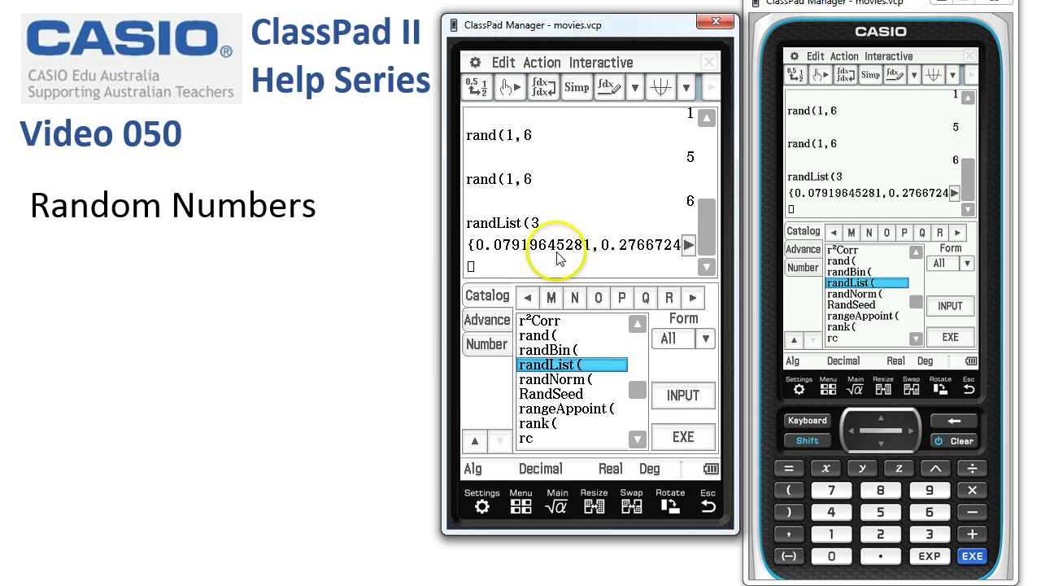
pyautogui.click(687, 244)
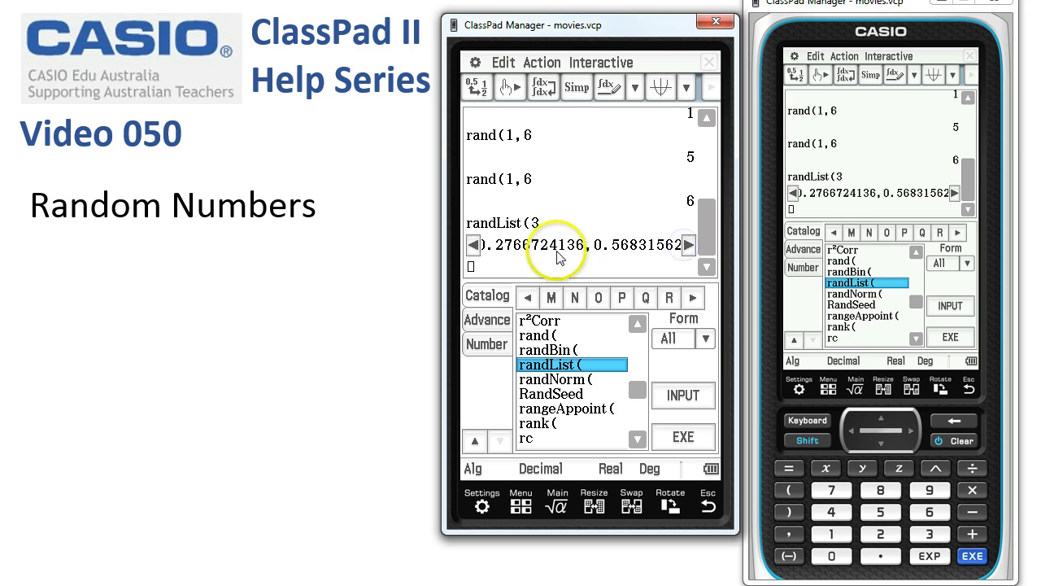
pyautogui.click(687, 245)
pyautogui.click(473, 244)
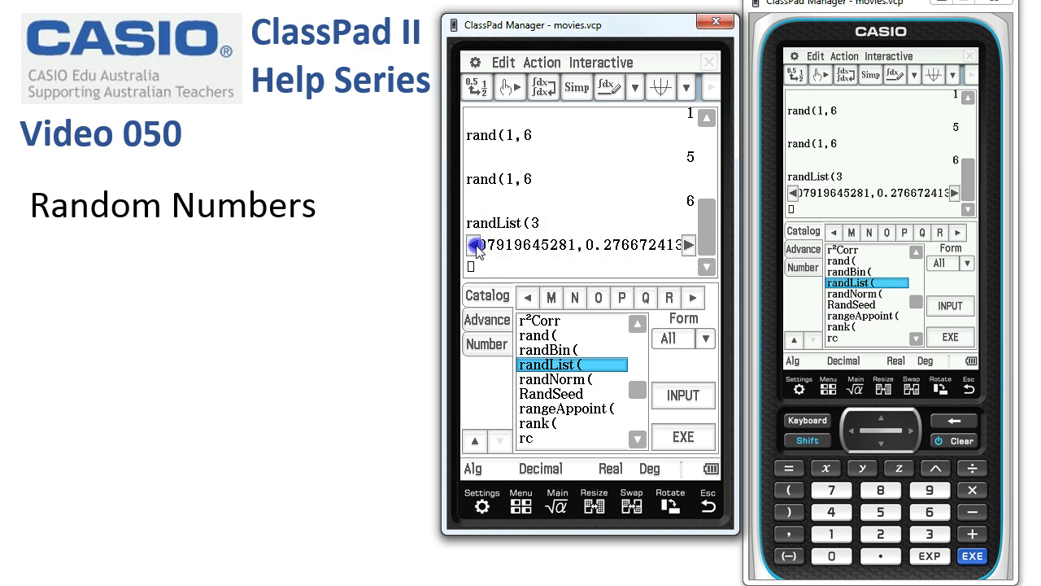
pyautogui.click(473, 245)
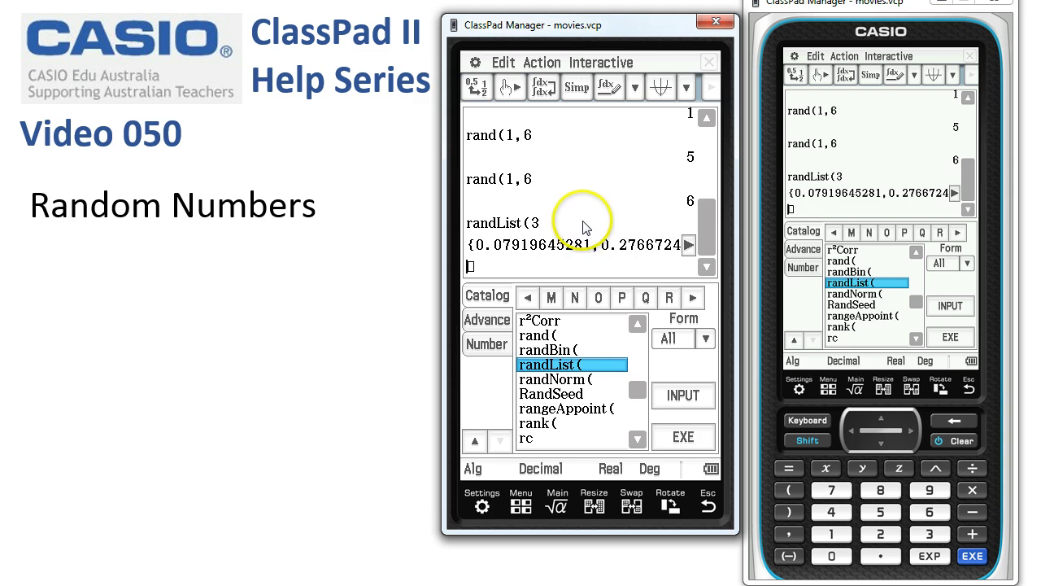
# - Extend the entry to randList(3,1,6 and evaluate it, giving {5,2,5}
pyautogui.click(539, 225)
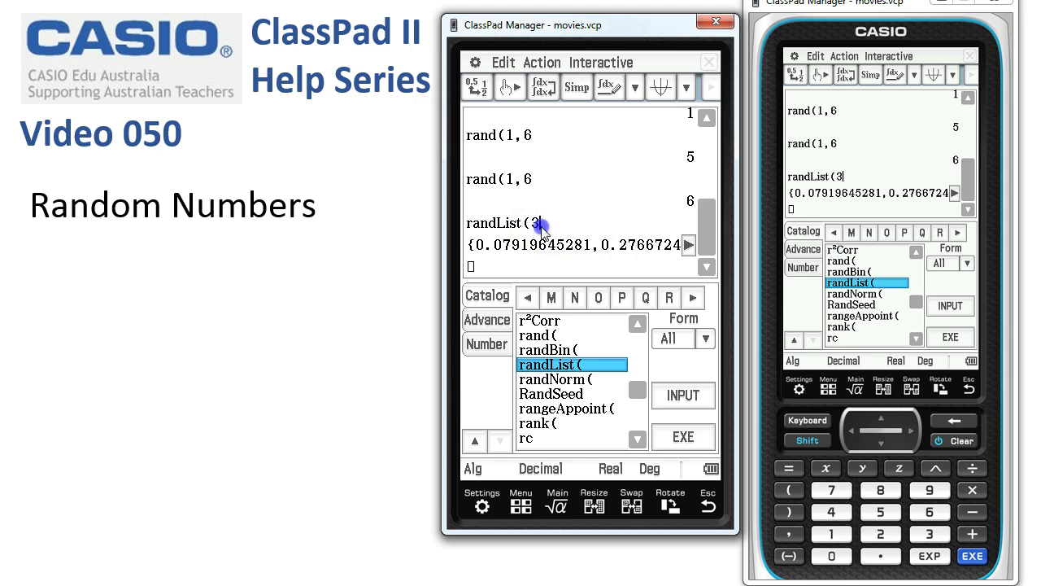
pyautogui.click(782, 532)
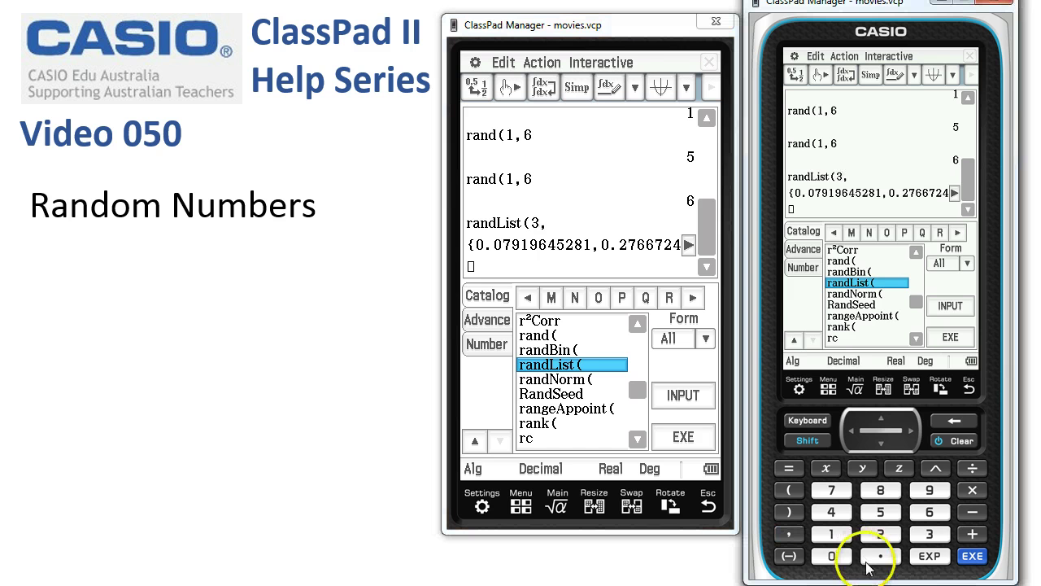
pyautogui.click(833, 536)
pyautogui.click(789, 534)
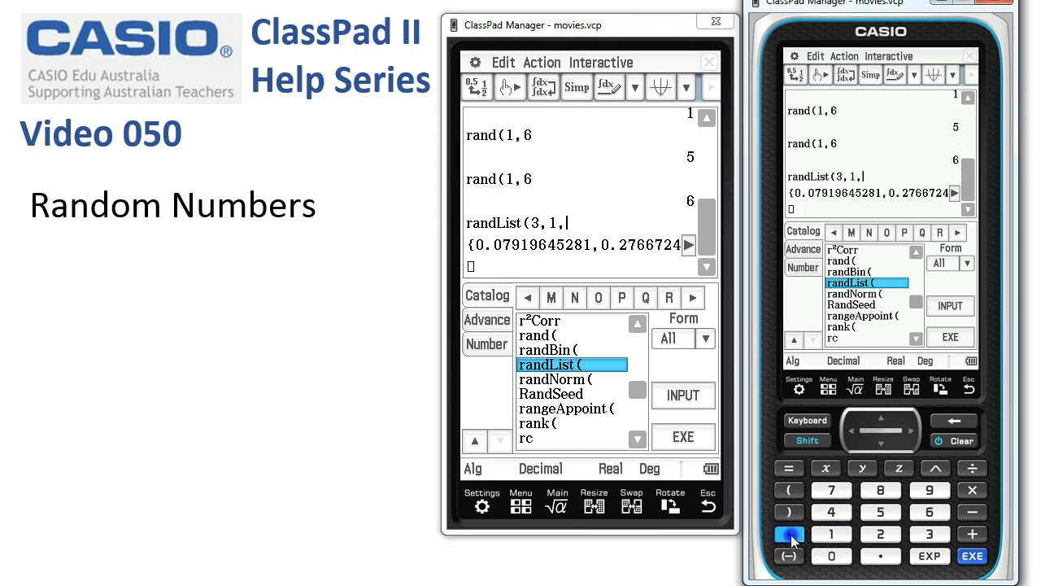
pyautogui.click(972, 556)
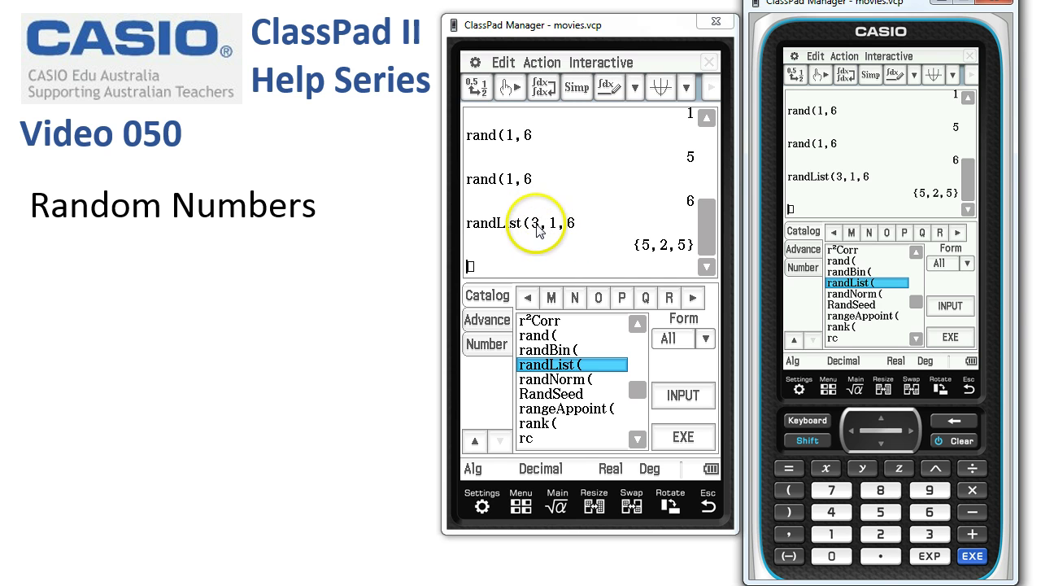
# - Change the count to 10 and run randList(10,1,6 three times
pyautogui.doubleClick(535, 223)
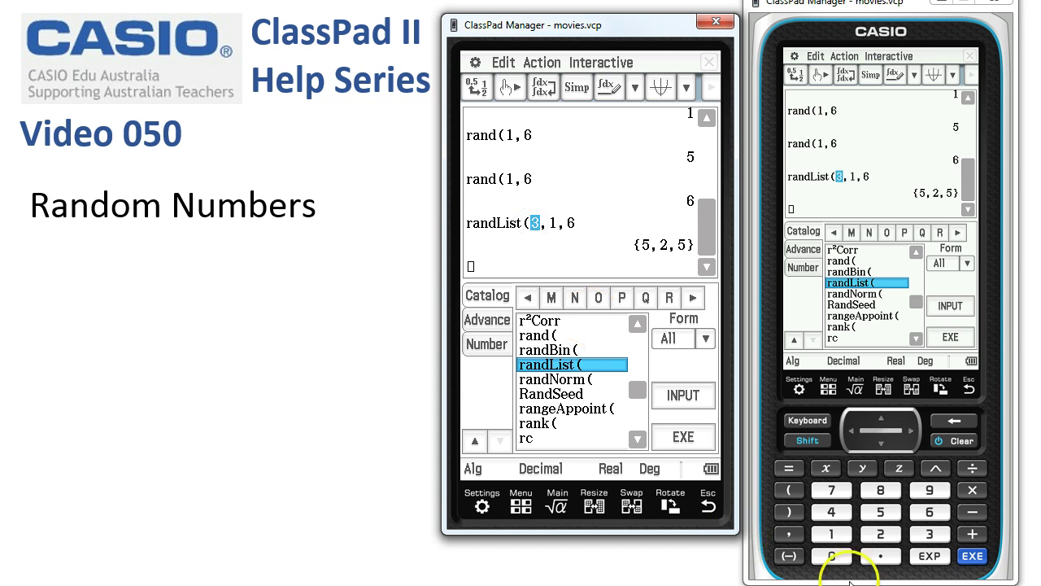
pyautogui.click(831, 533)
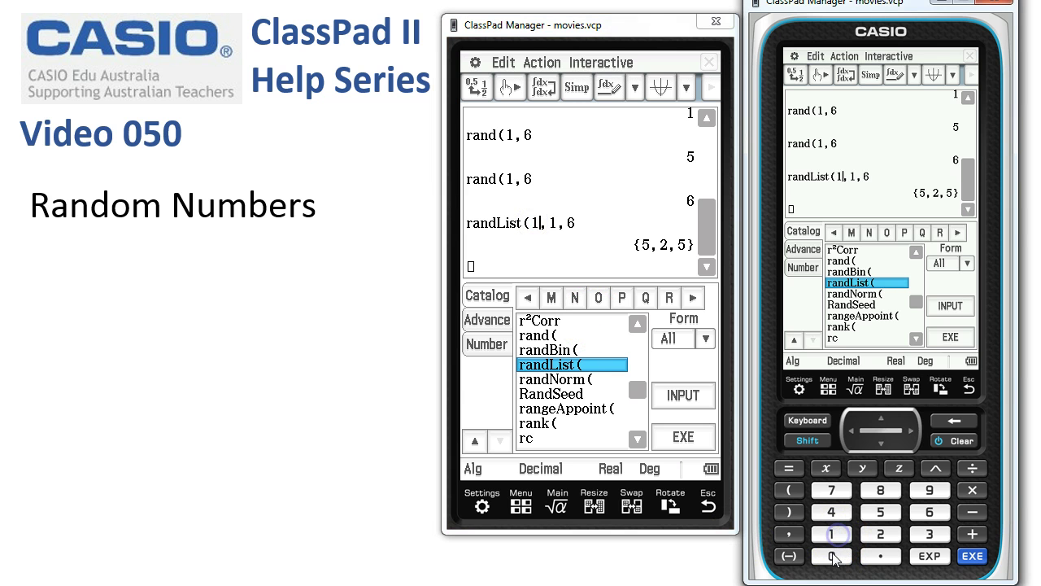
pyautogui.click(684, 437)
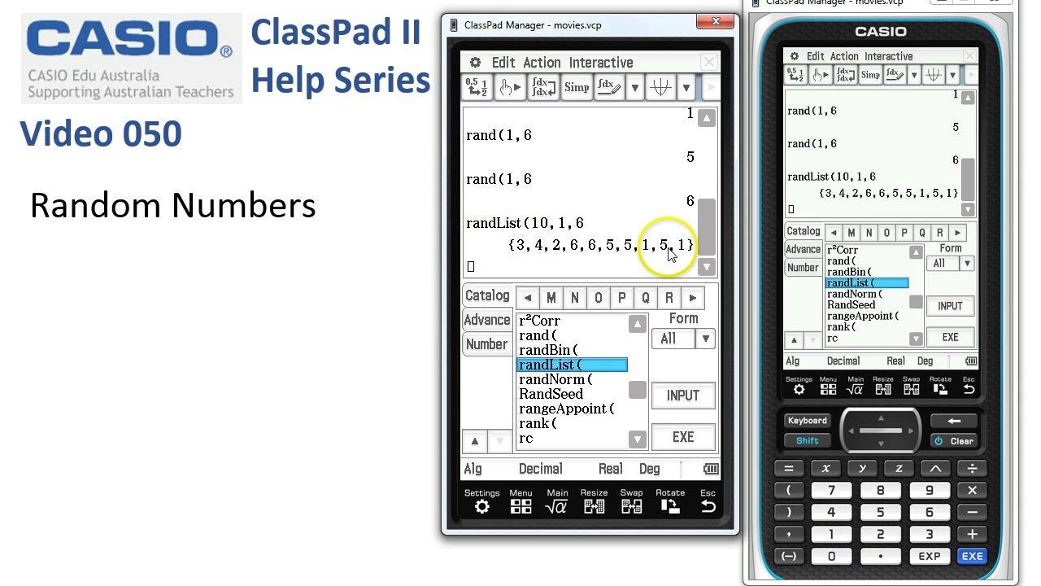
pyautogui.click(683, 437)
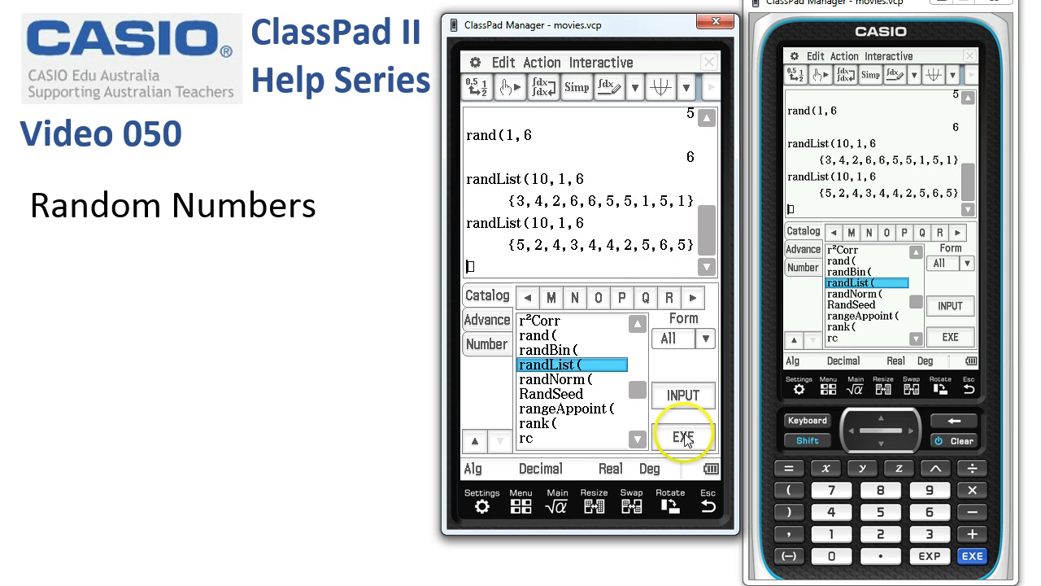
pyautogui.click(683, 437)
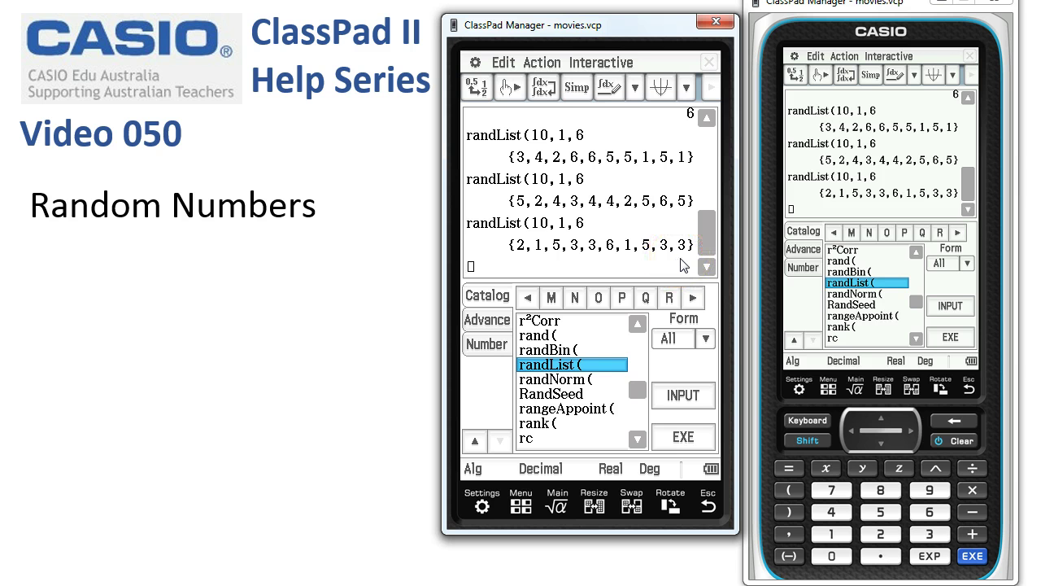
pyautogui.click(470, 265)
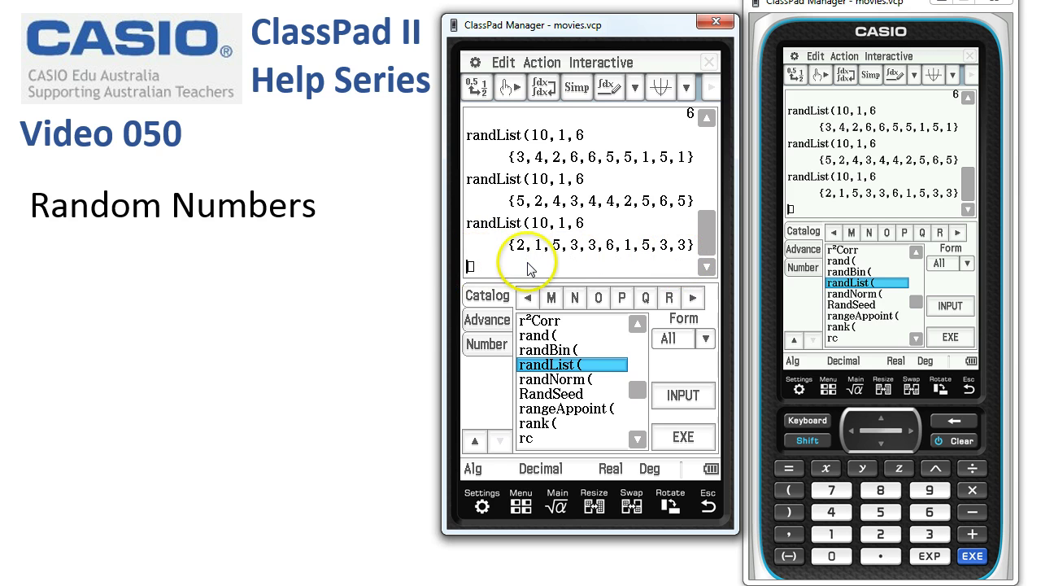
# - Insert mode( from Action > List > Statistics and show the Math1 keypad
pyautogui.click(545, 63)
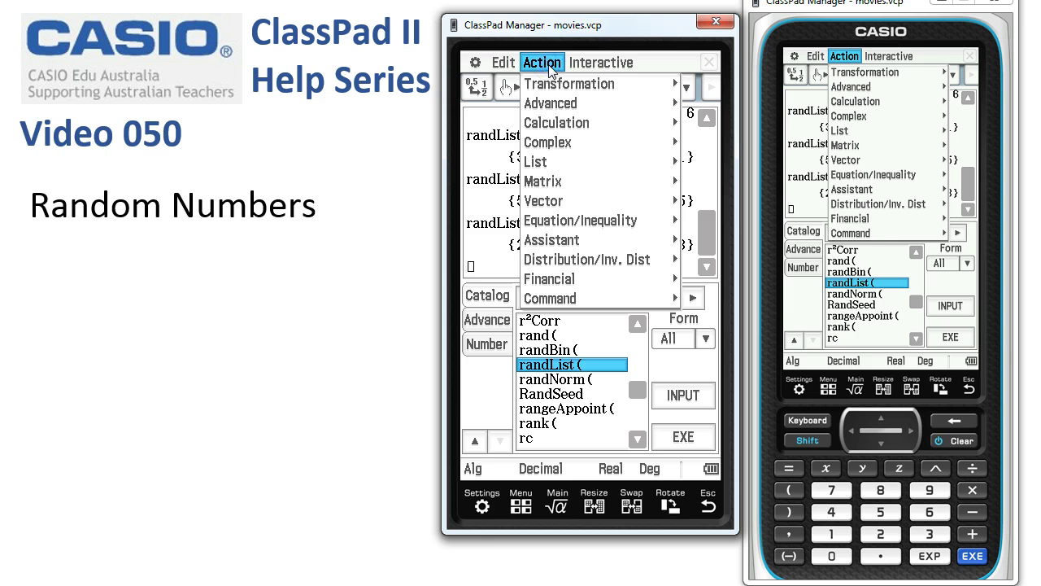
pyautogui.click(554, 164)
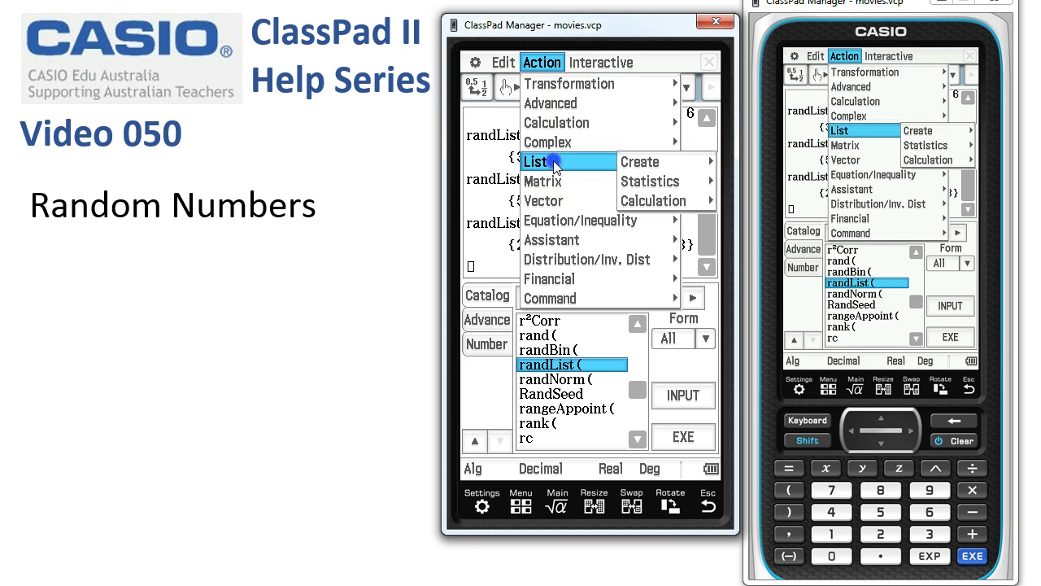
pyautogui.click(655, 182)
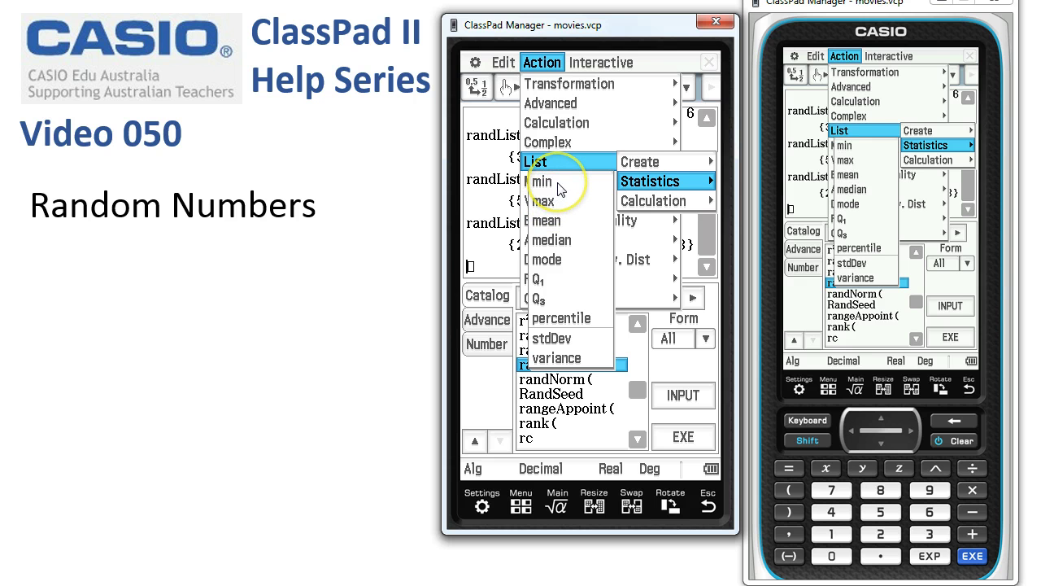
pyautogui.click(547, 261)
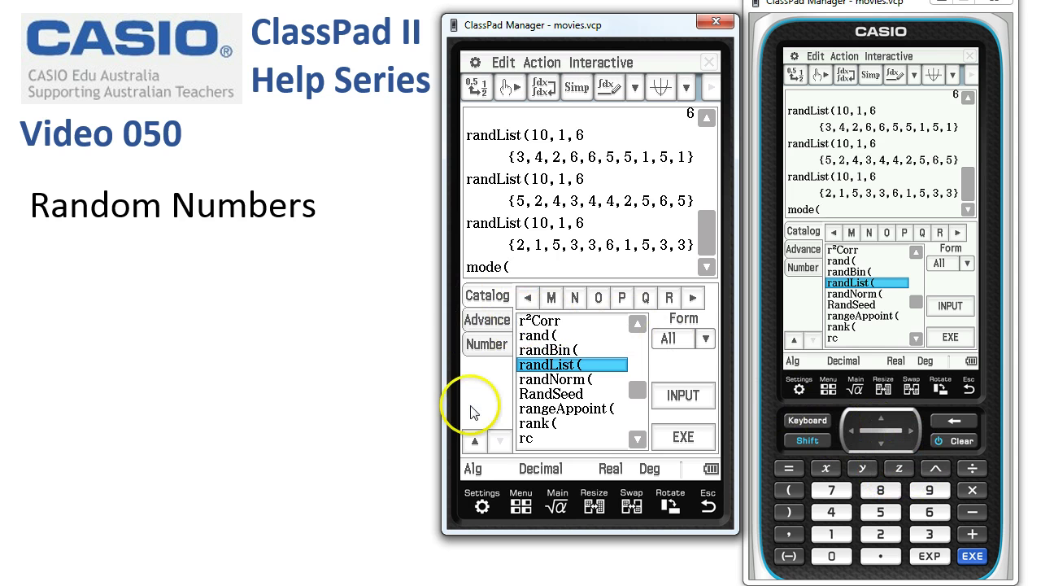
pyautogui.click(474, 440)
# - Evaluate mode(ans, getting 3, and select the earlier randList(10,1,6 line
pyautogui.click(657, 444)
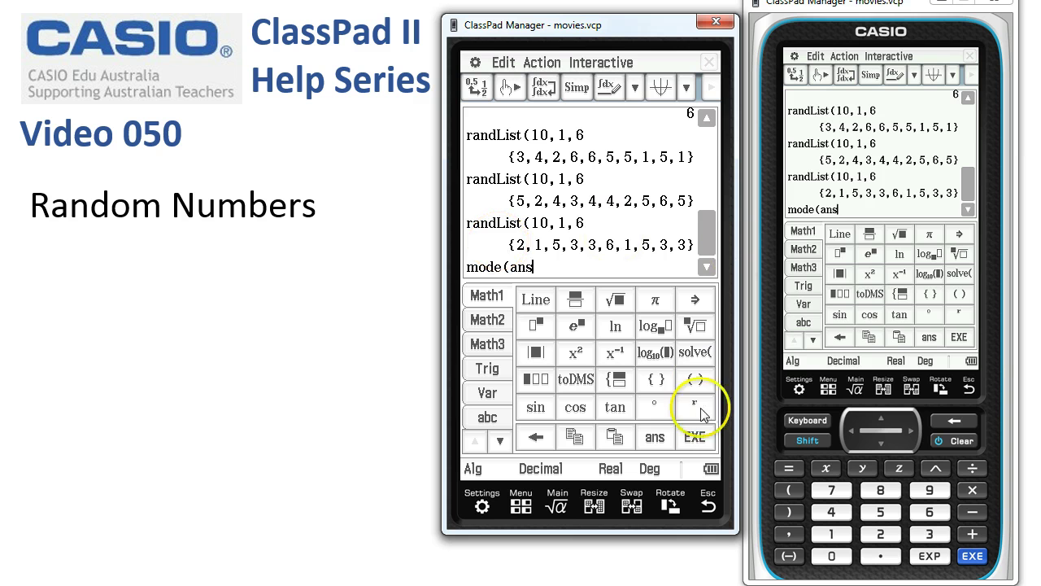
pyautogui.click(693, 437)
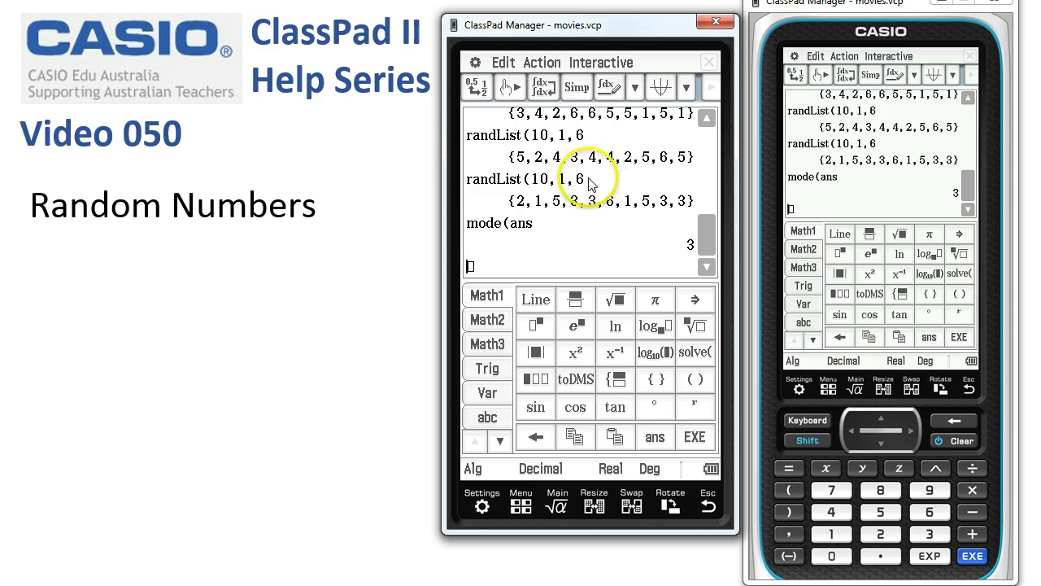
pyautogui.moveTo(586, 179); pyautogui.dragTo(469, 187)
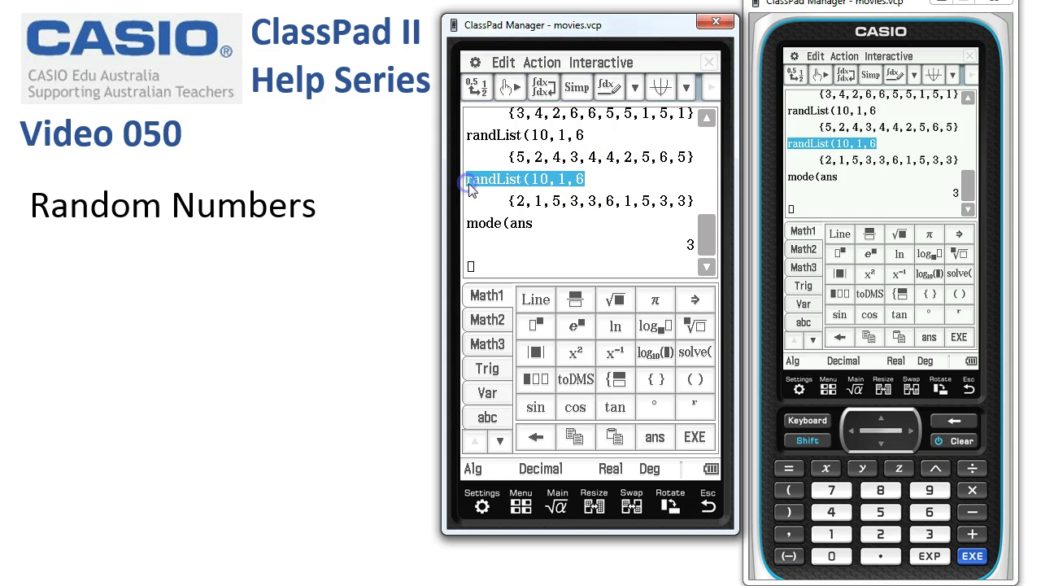
# - Store randList(10,1,6) into list1, producing {6,6,4,5,2,4,6,6,5,2}
pyautogui.click(482, 275)
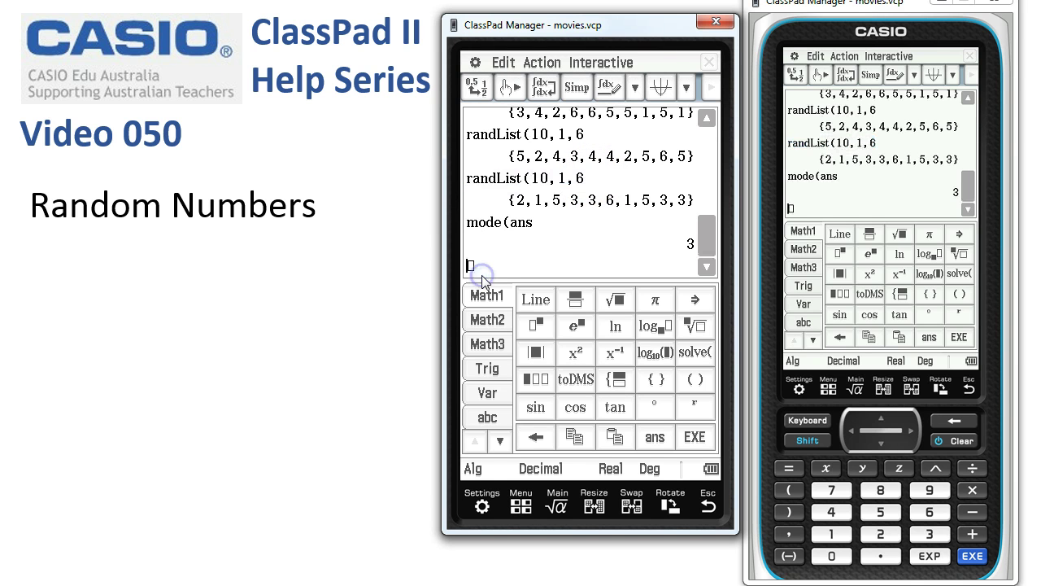
pyautogui.click(788, 512)
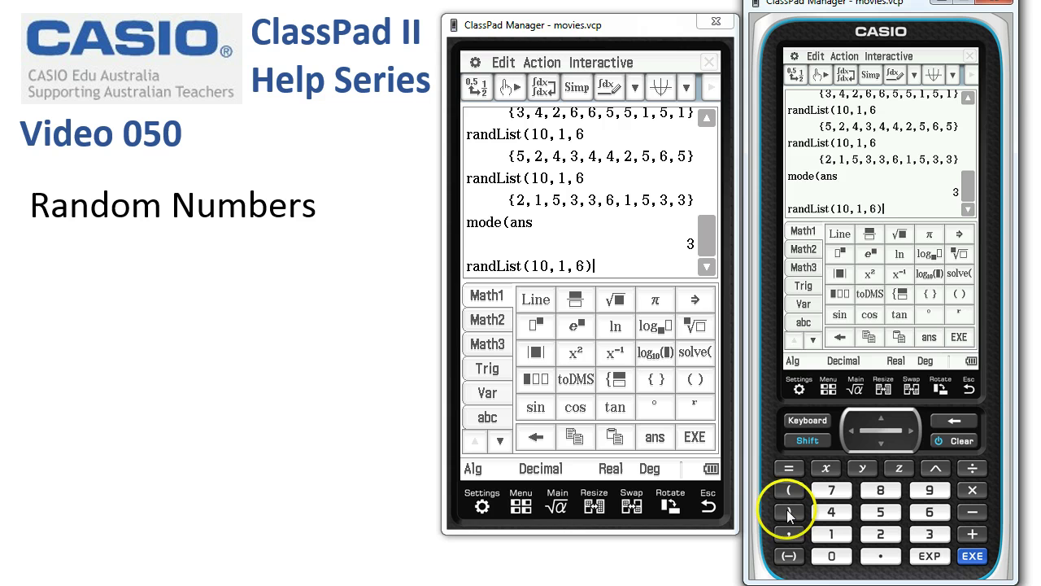
pyautogui.click(697, 307)
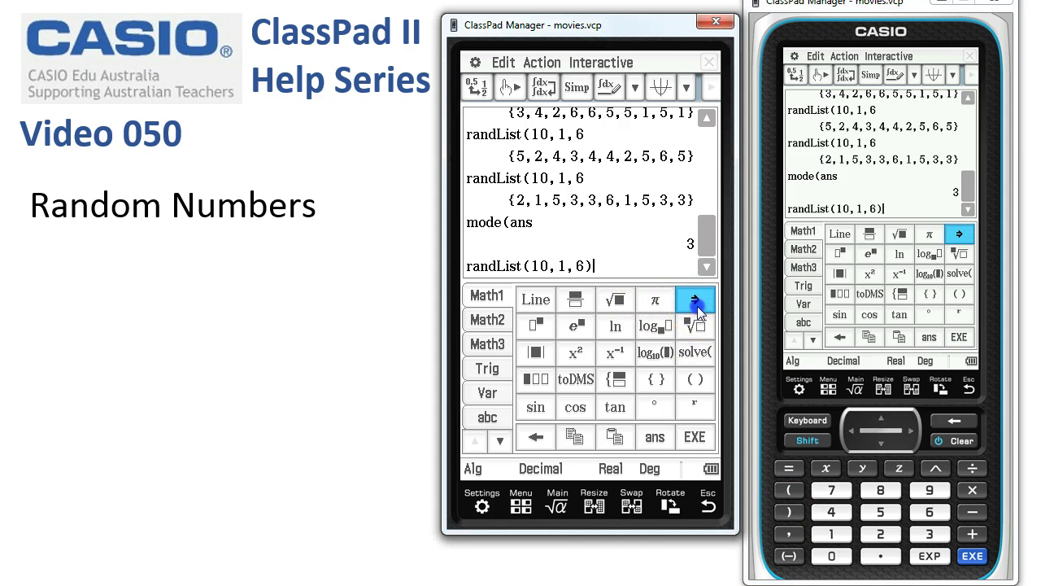
pyautogui.click(609, 259)
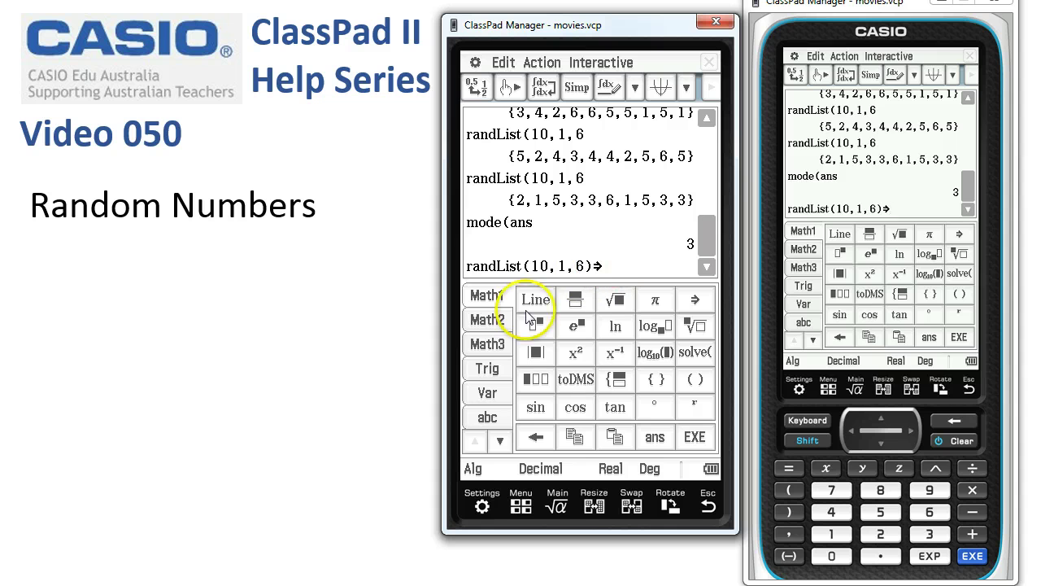
pyautogui.click(487, 418)
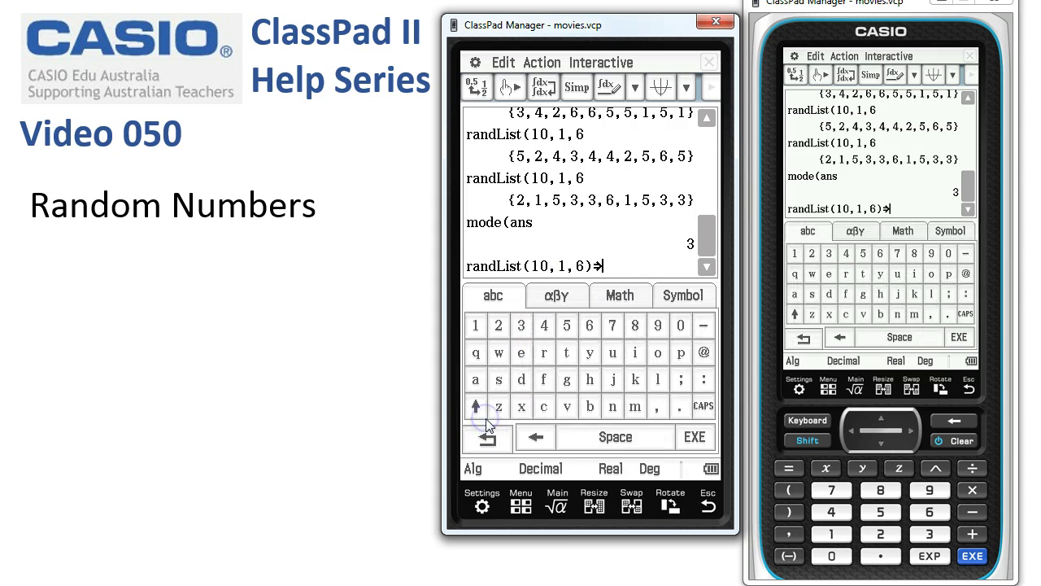
pyautogui.click(658, 379)
pyautogui.click(635, 354)
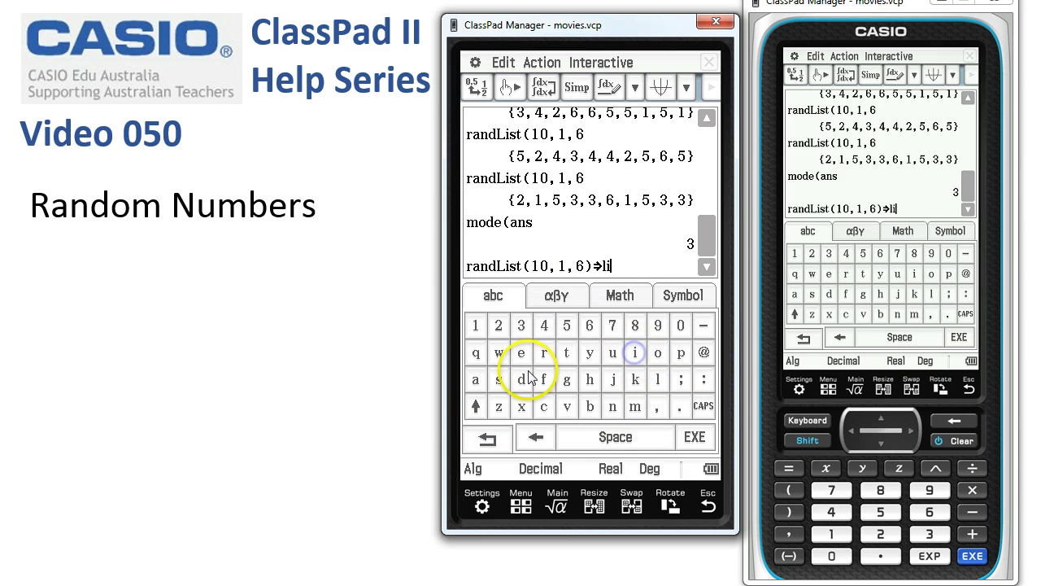
pyautogui.click(499, 380)
pyautogui.click(567, 354)
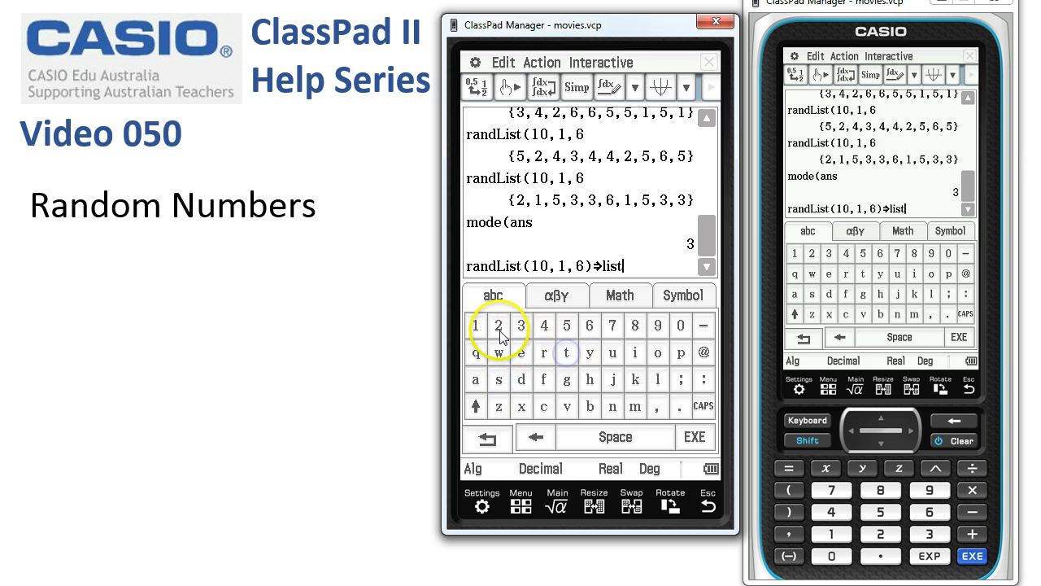
pyautogui.click(475, 326)
pyautogui.click(510, 287)
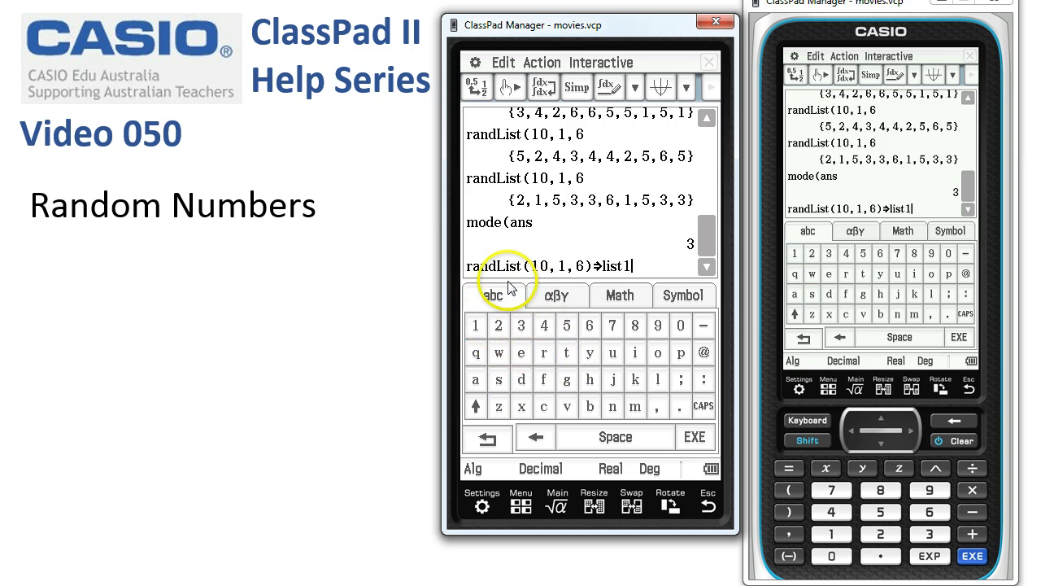
pyautogui.click(694, 437)
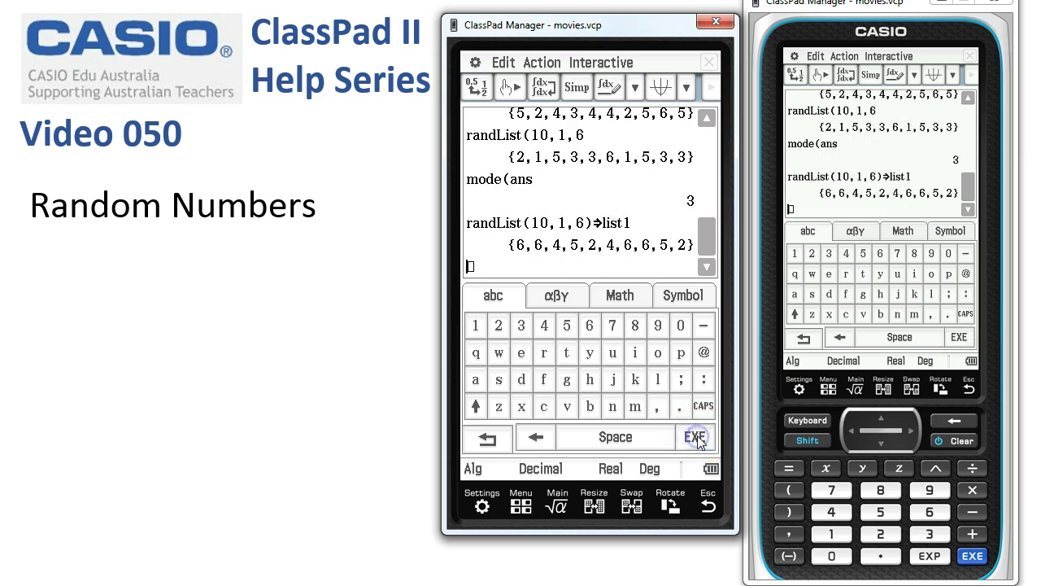
# - Switch to the Statistics app to view list1, then browse its Calc and SetGraph menus
pyautogui.click(519, 500)
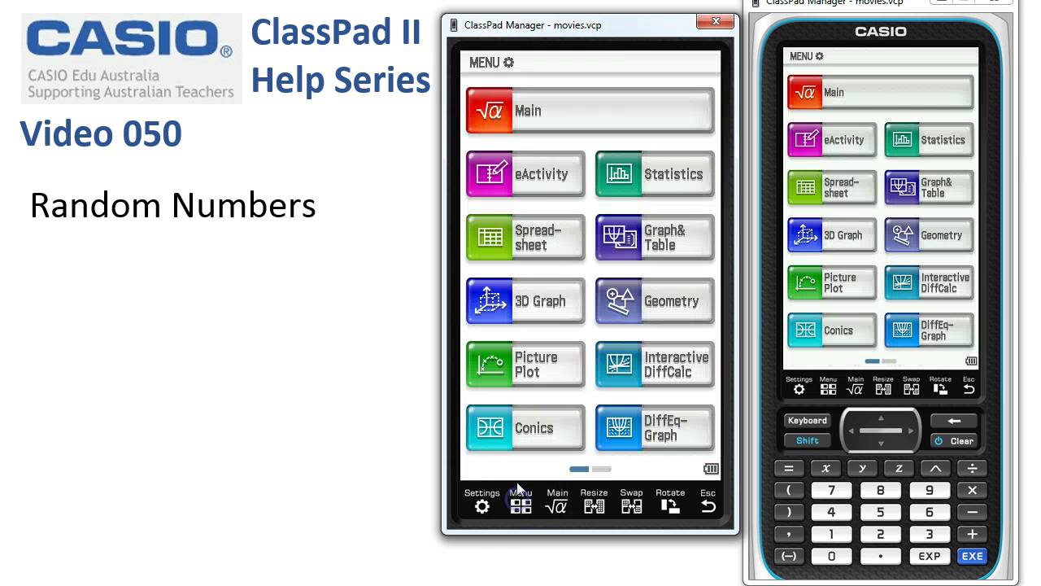
pyautogui.click(674, 176)
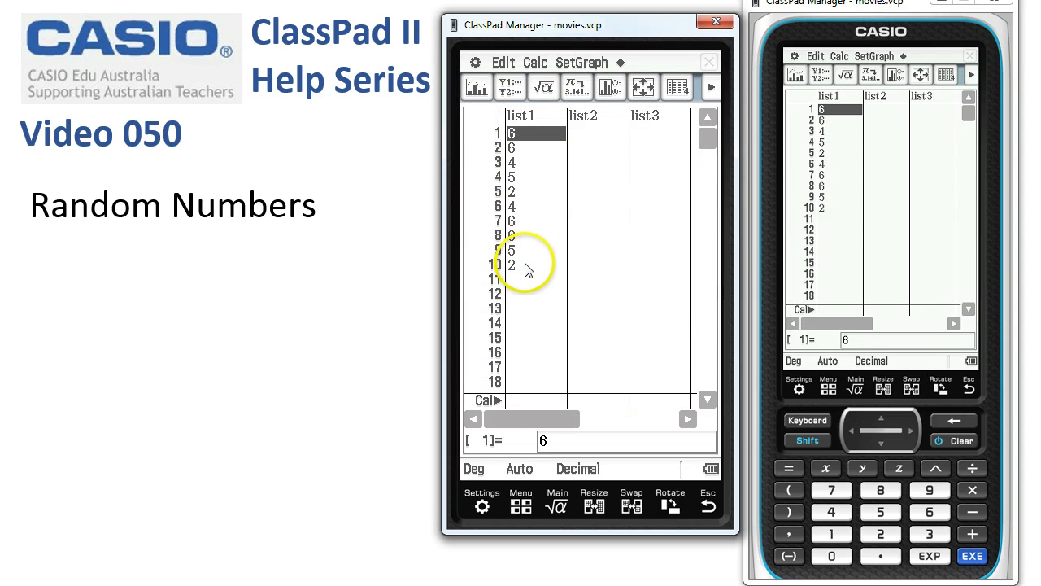
pyautogui.click(543, 64)
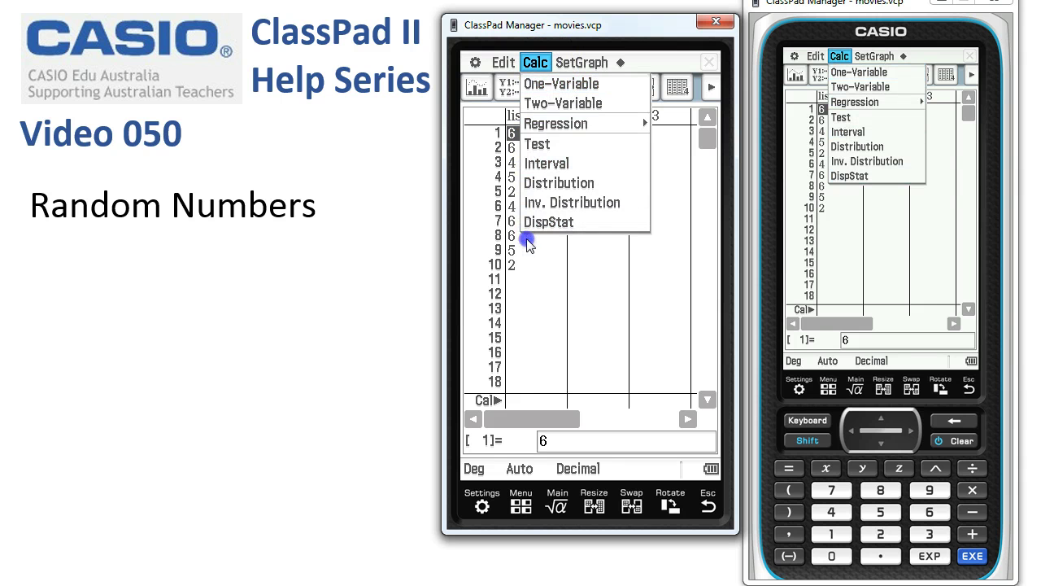
pyautogui.click(582, 63)
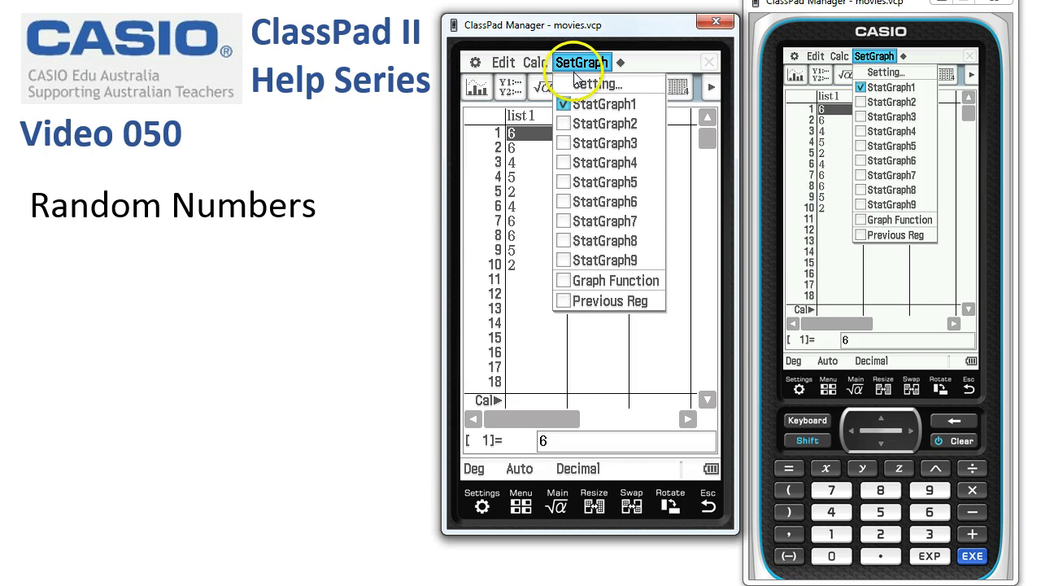